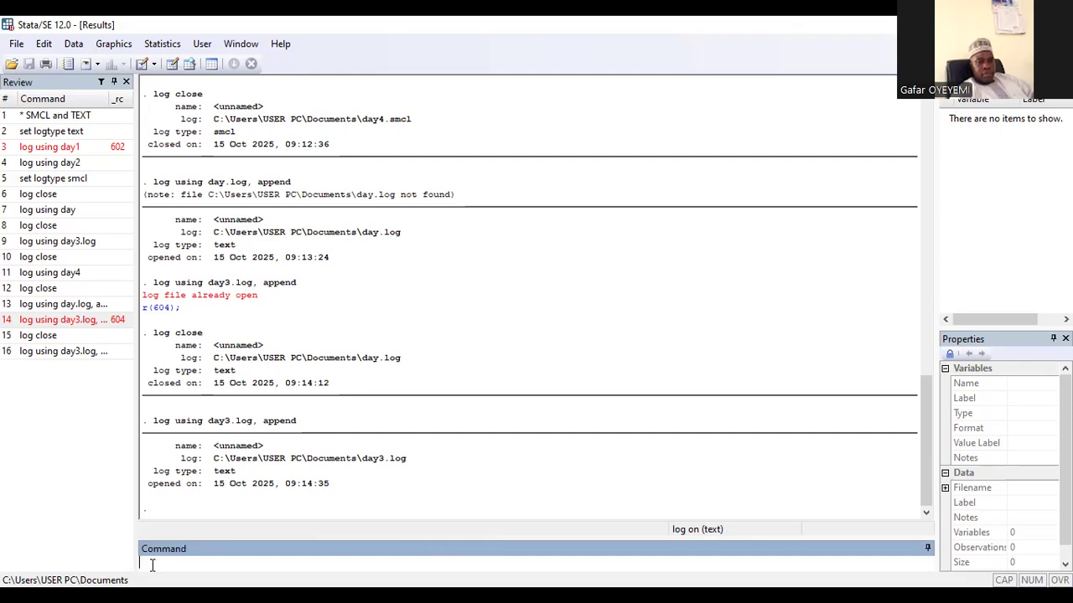
- Load the example dataset stan2 from the web with webuse
type("webs")
key("BackSpace")
type("use")
type("stan2")
key("Return")
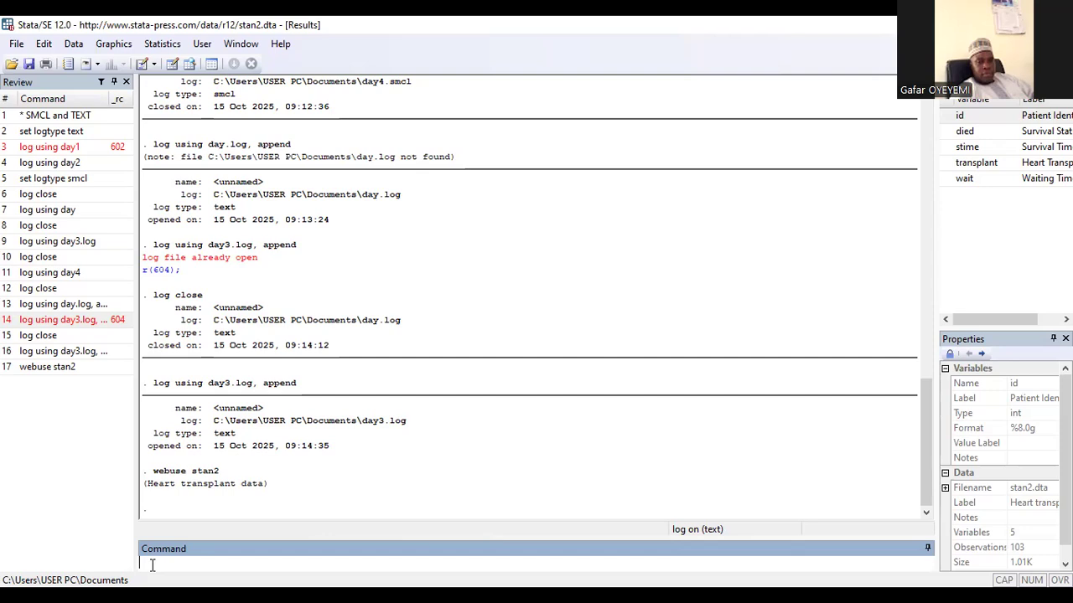
- Look over the heart transplant records in the Data Editor and describe the dataset's variables
left_click(172, 64)
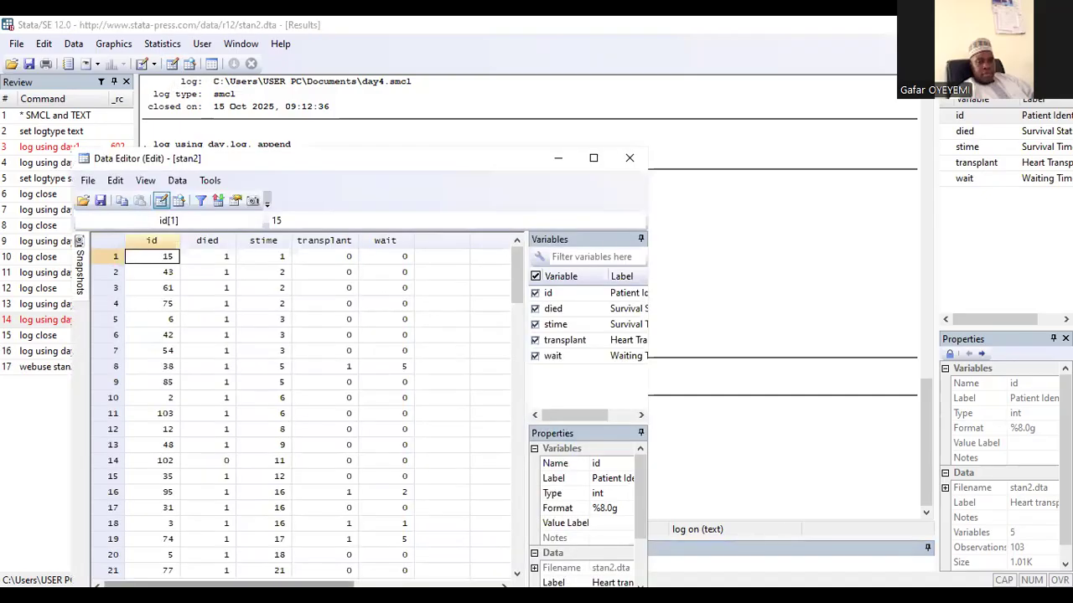
mouse_move(243, 585)
left_mouse_down()
mouse_move(300, 585)
mouse_move(243, 585)
left_mouse_up()
left_click_drag(518, 289, 546, 245)
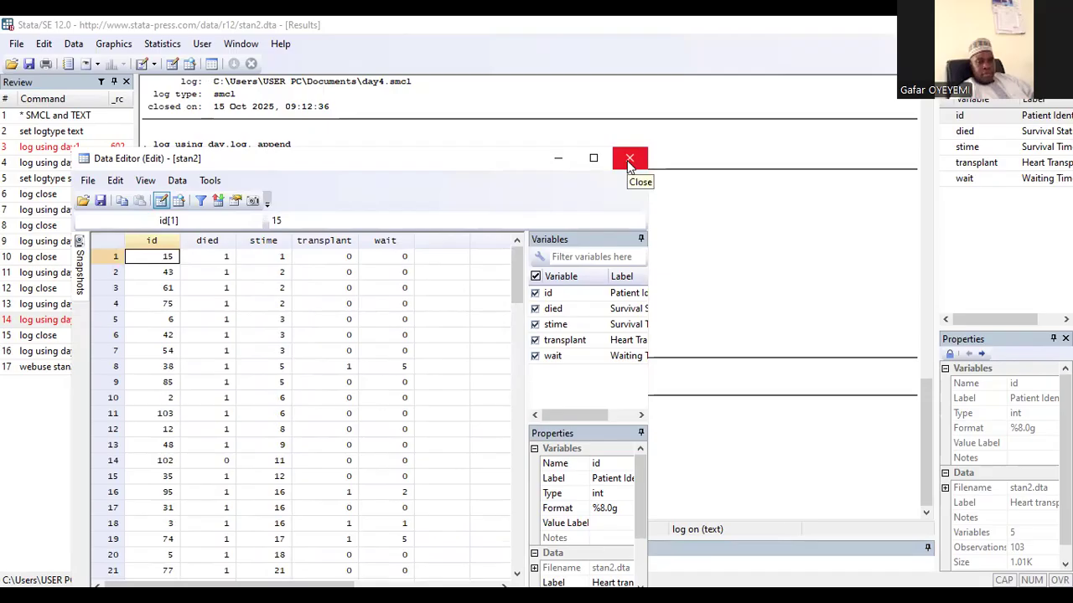
left_click(631, 161)
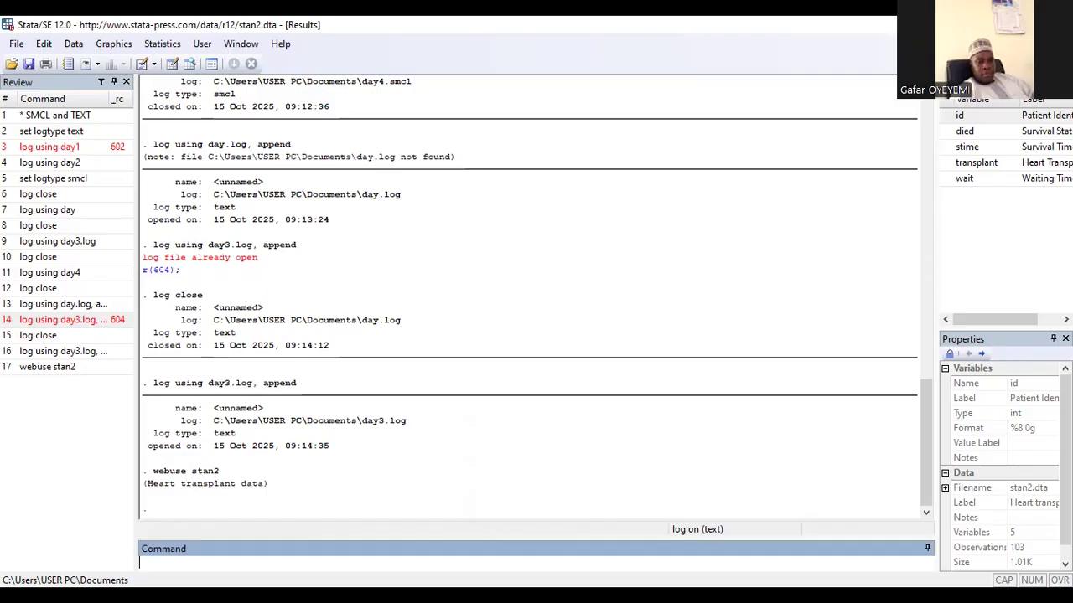
type("describe")
key("Return")
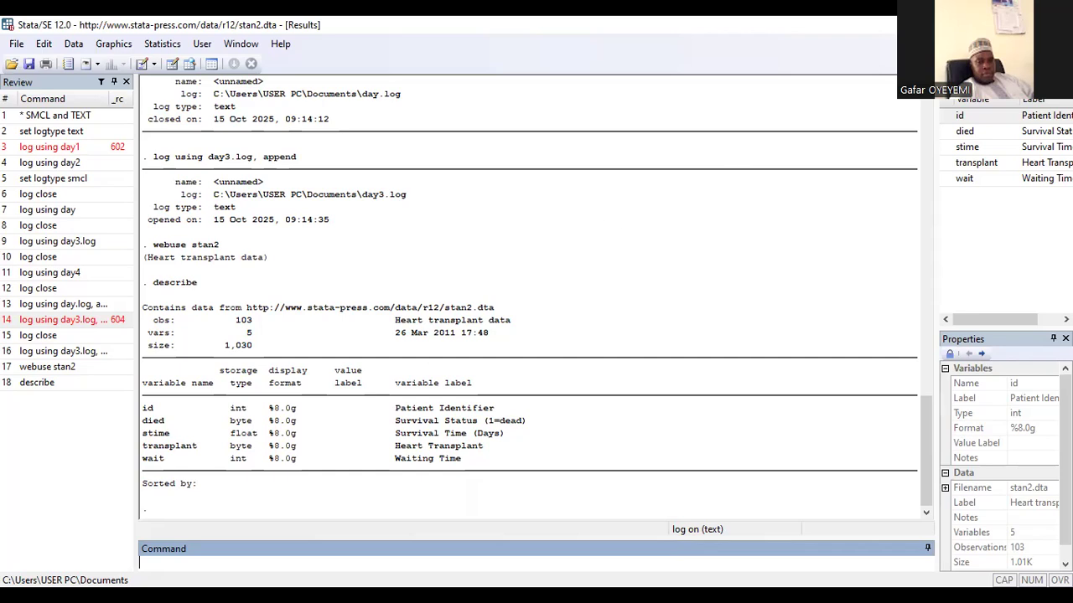
- Drop the variable id and all remaining variables from memory, checking the emptied dataset in the Data Editor
type("drop")
type("id")
key("Return")
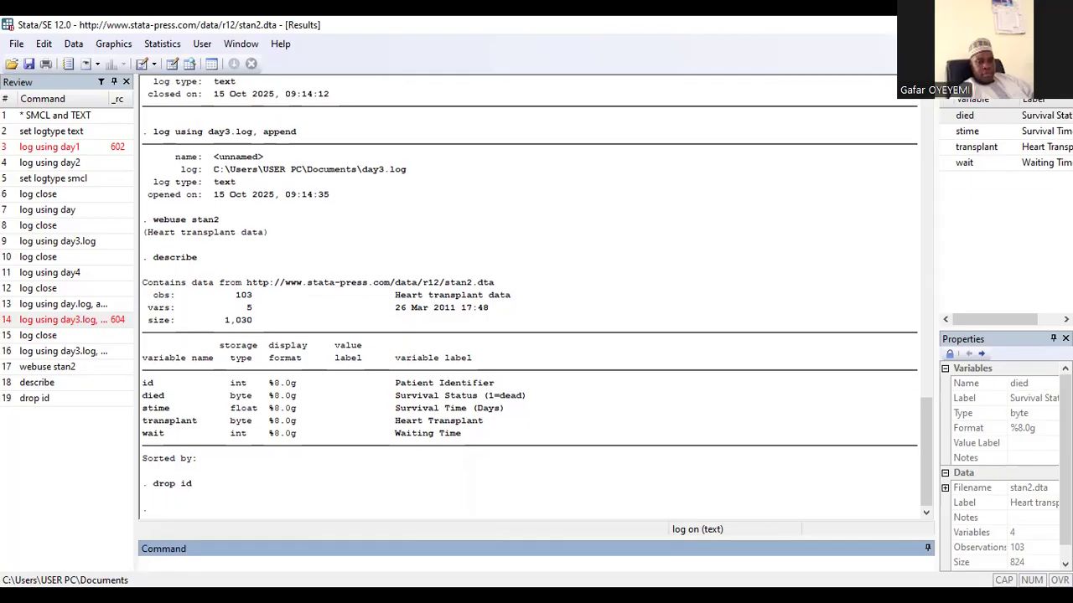
type("drop _all")
key("Return")
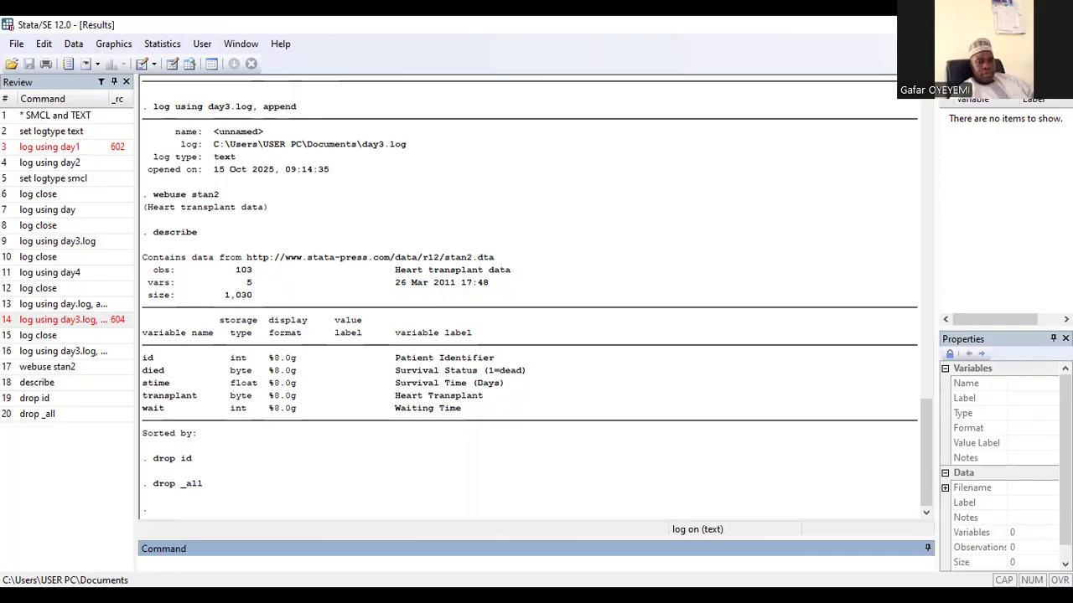
left_click(173, 66)
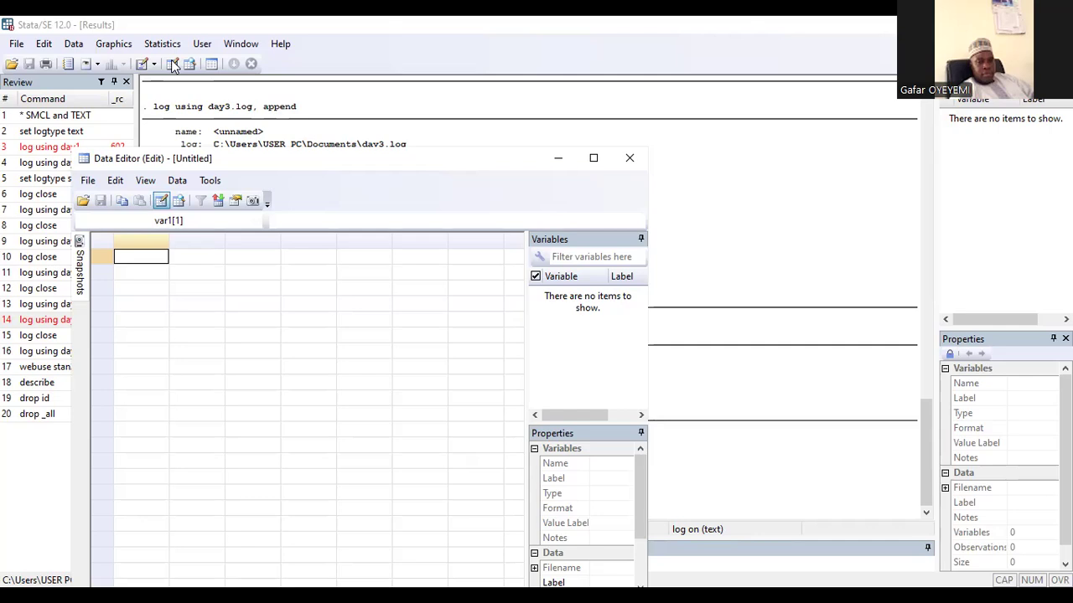
left_click(629, 158)
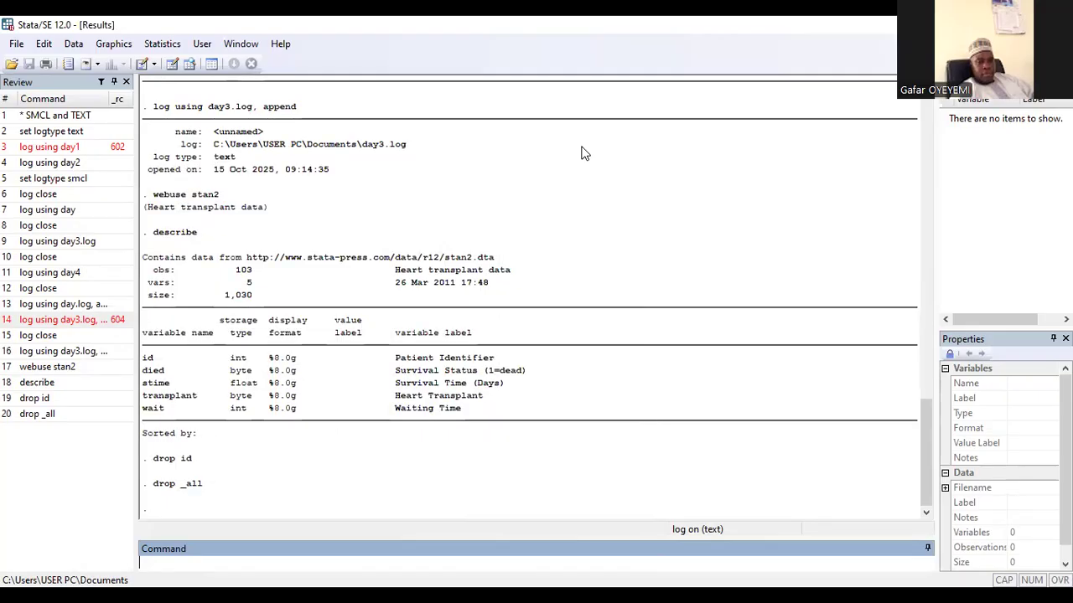
- List the example datasets installed with the program using sysuse dir
left_click(224, 562)
type("sysuse dir")
key("Return")
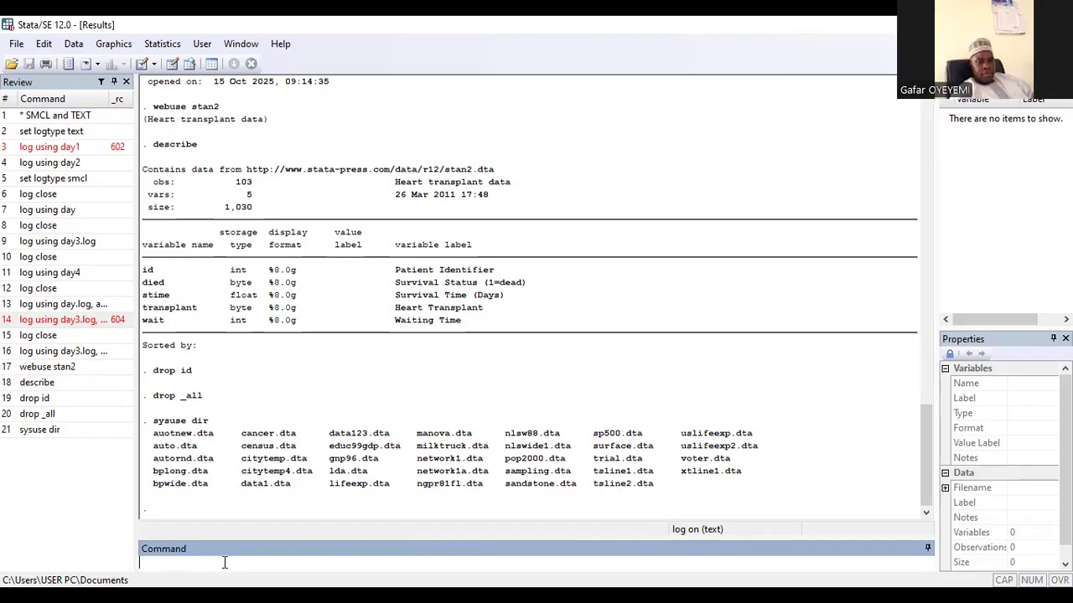
- Load the installed example dataset auto by reusing the previous sysuse command
left_click(37, 432)
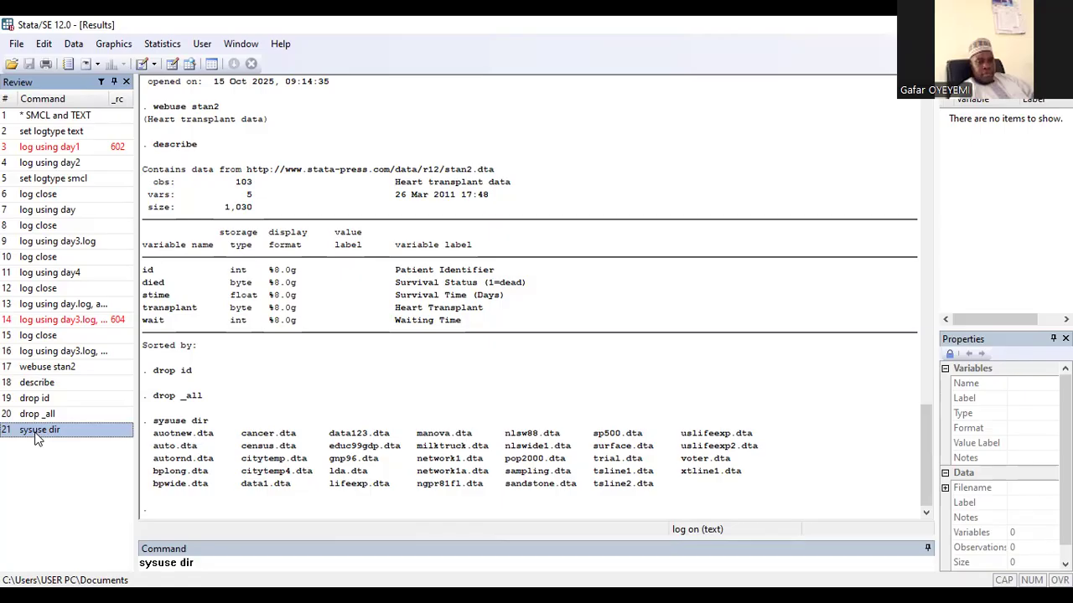
left_click(201, 567)
key("BackSpace")
key("BackSpace")
key("BackSpace")
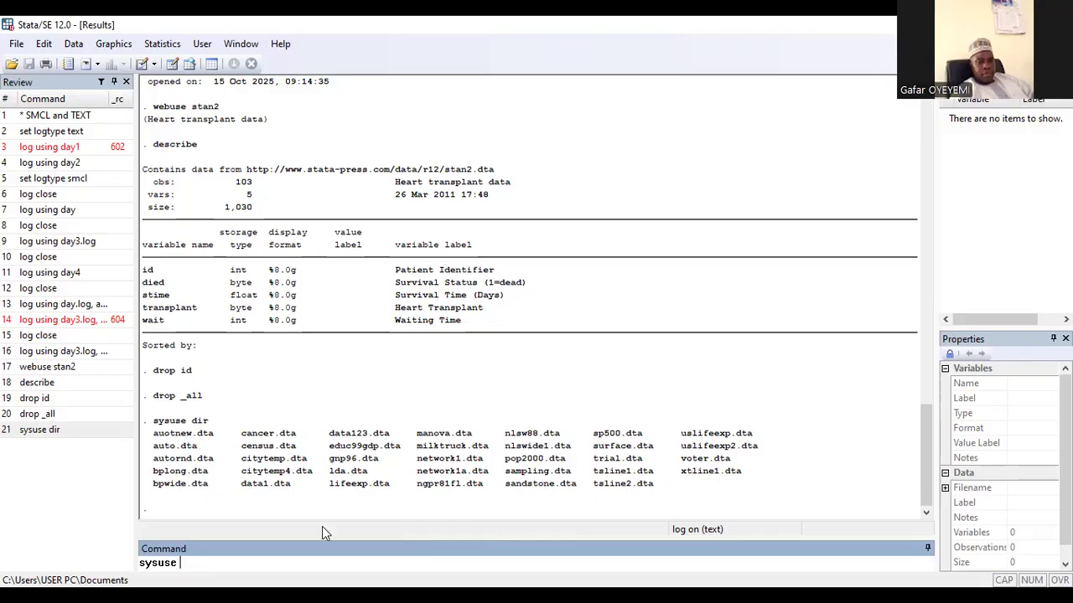
type("auto")
key("Return")
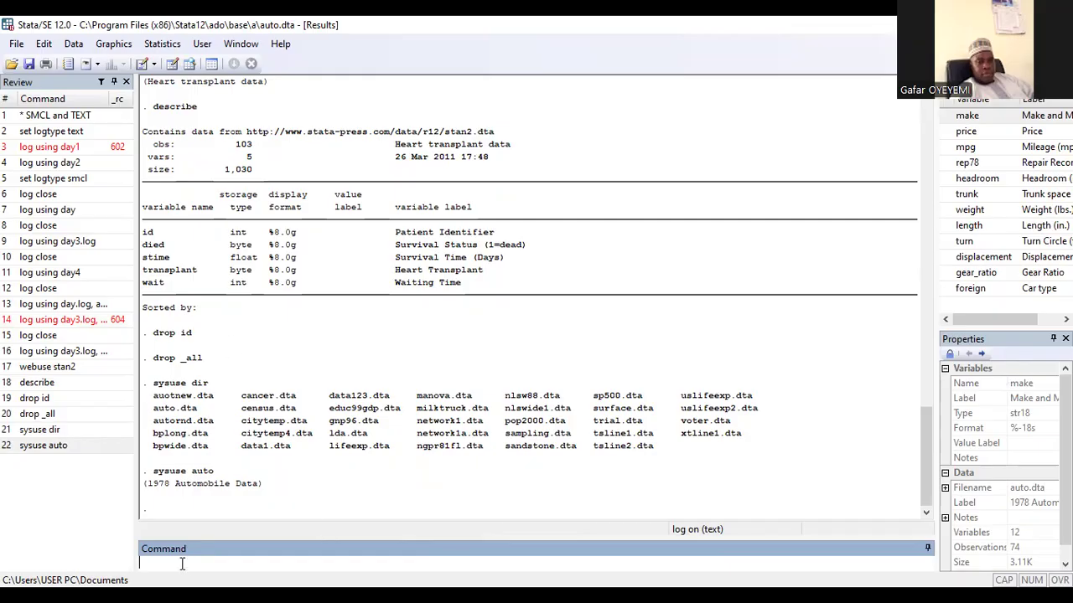
- Describe the auto dataset and look through its records and variables in the Data Editor
type("describe")
key("Return")
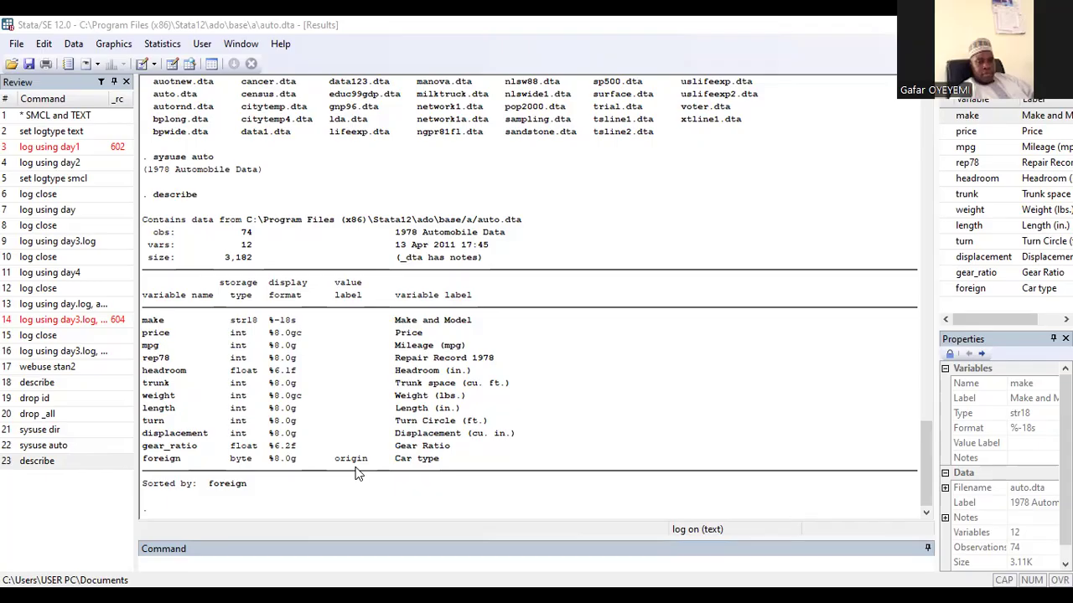
left_click(172, 65)
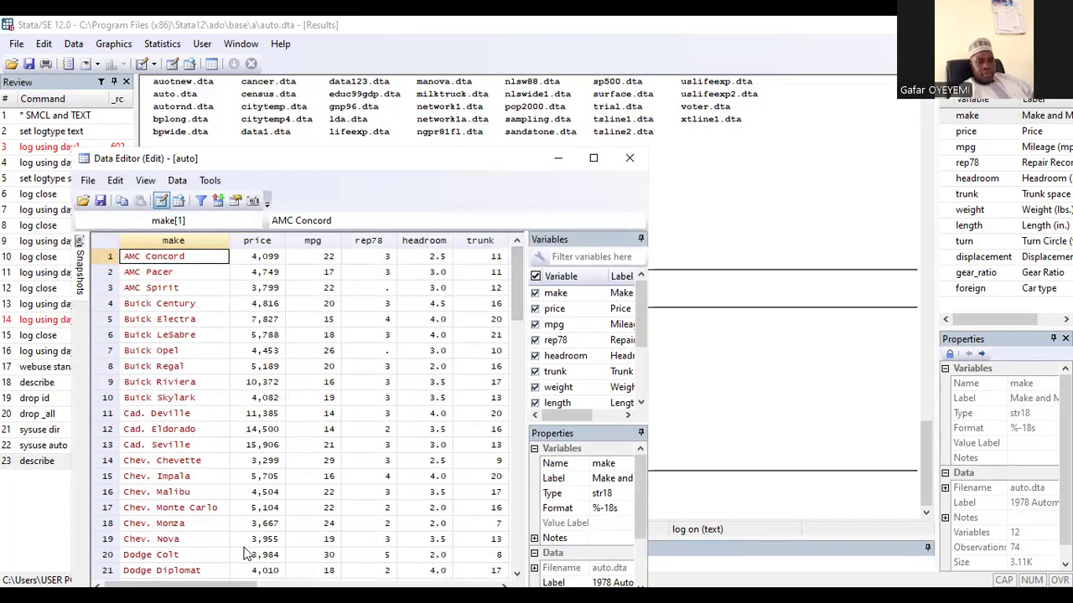
mouse_move(181, 584)
left_mouse_down()
mouse_move(335, 584)
mouse_move(197, 584)
left_mouse_up()
left_click_drag(517, 314, 516, 275)
left_click(631, 160)
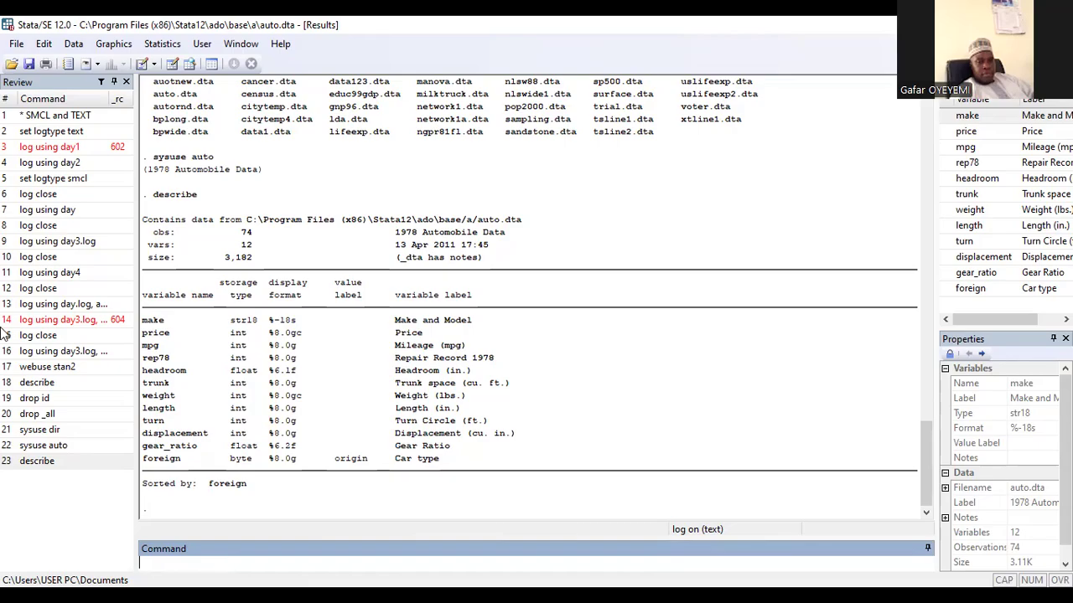
left_click(172, 64)
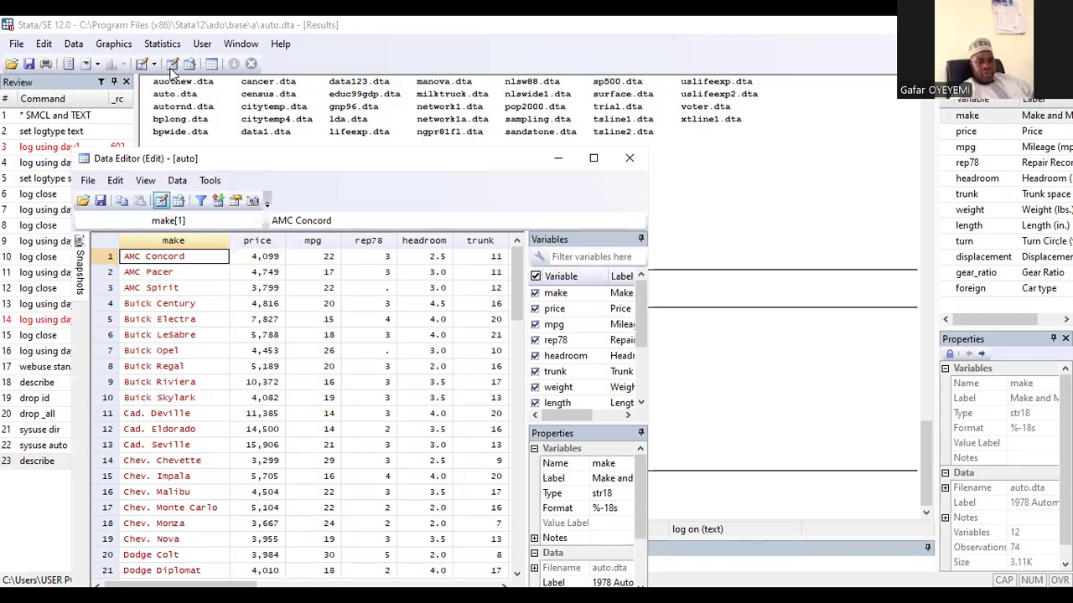
left_click(631, 159)
- Clear the auto data from memory with drop _all
type("d")
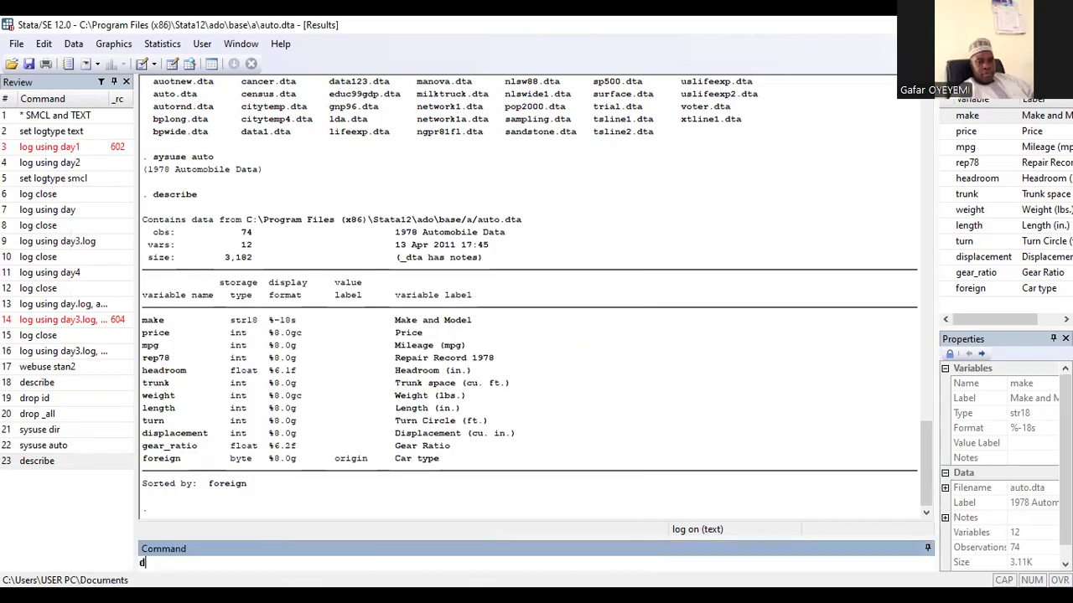
type("rop _all")
key("Return")
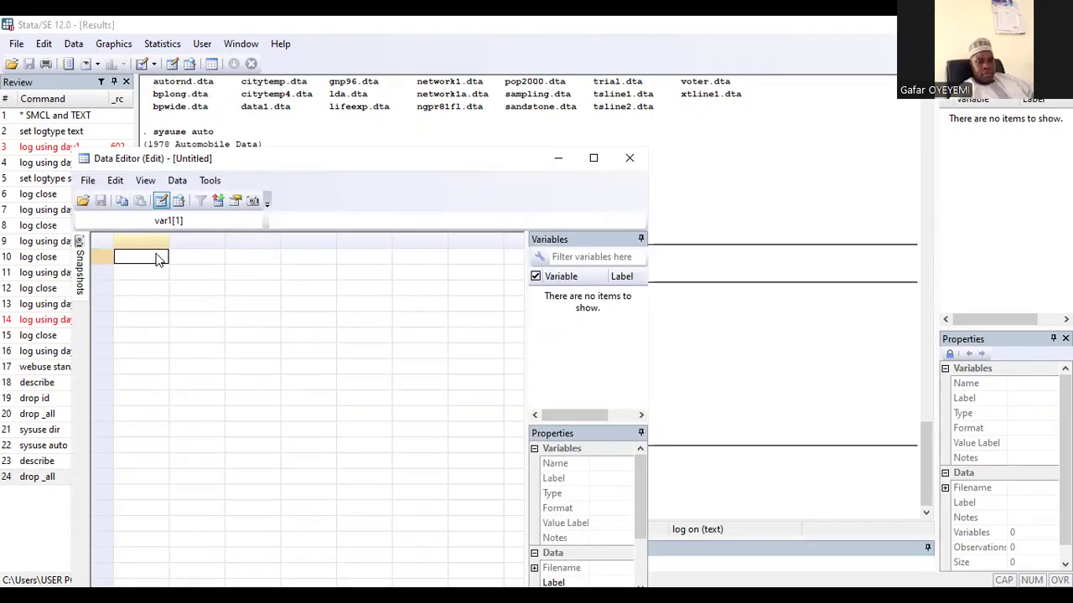
- In the empty Data Editor, fill the first column with 2, 3, 12, 14, 43, 23, 4, 5, 23, 12, 10, 13, 14, 16, 27
type("2")
key("Return")
type("3")
key("Return")
type("1")
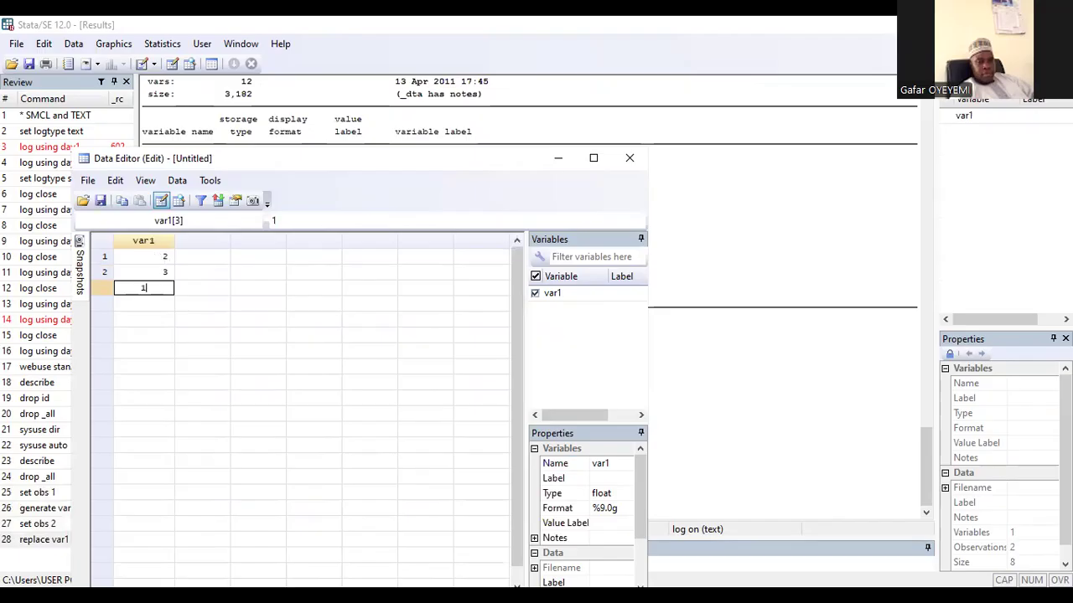
type("2")
key("Return")
type("14")
key("Return")
type("43")
key("Return")
type("23")
key("Return")
type("4")
key("Return")
type("5")
key("Return")
type("23")
key("Return")
type("12")
key("Return")
type("10")
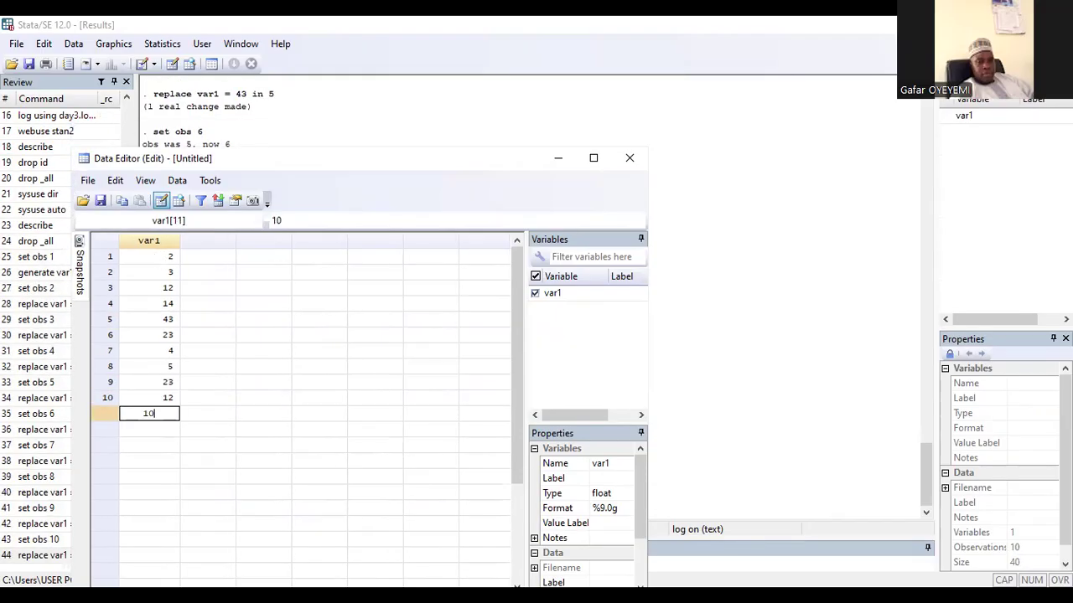
key("Return")
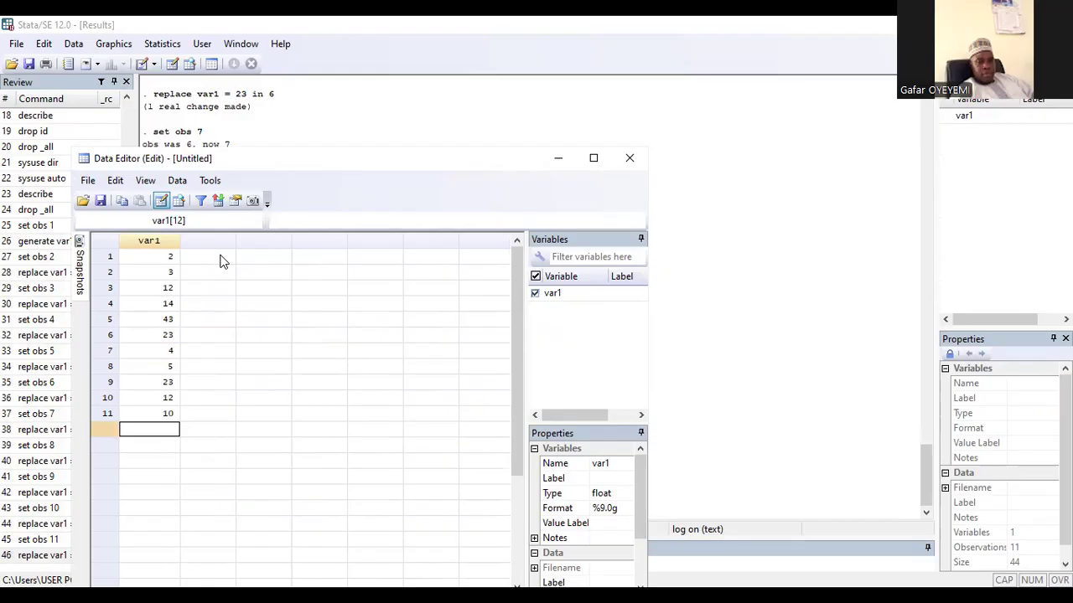
type("13")
key("Return")
type(".")
key("Return")
type("16")
key("Return")
type("27")
key("Return")
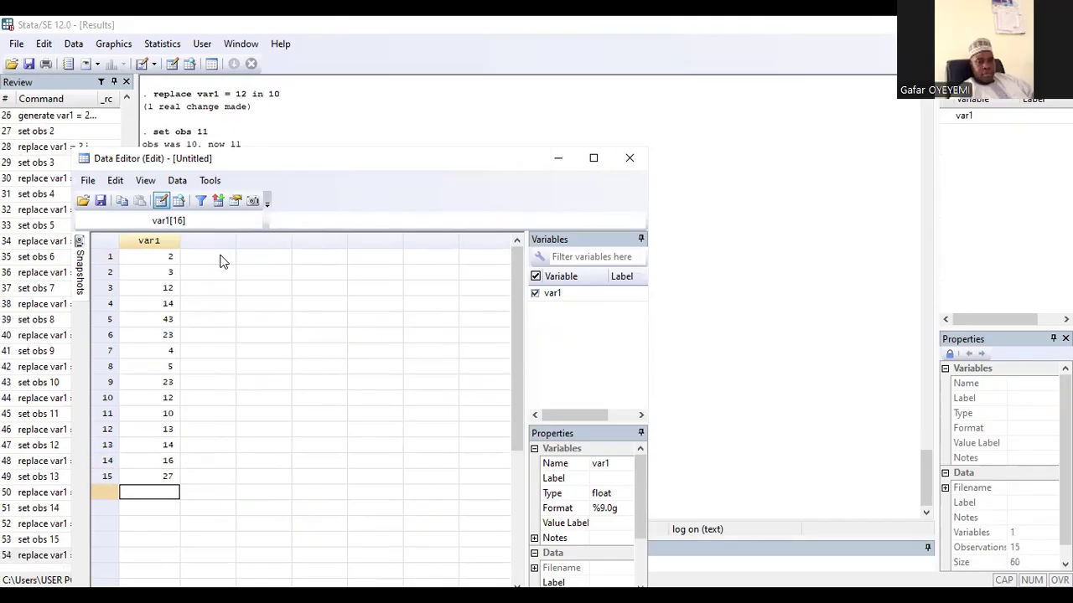
- Fill rows 1 to 9 of the second column with 32, 30, 32, 43, 45, 46, 27, 34, 21
key("Right")
key("Up")
key("Up")
key("Up")
key("Up")
key("Up")
key("Up")
key("Up")
key("Up")
key("Up")
key("Up")
key("Up")
key("Up")
key("Up")
key("Up")
key("Up")
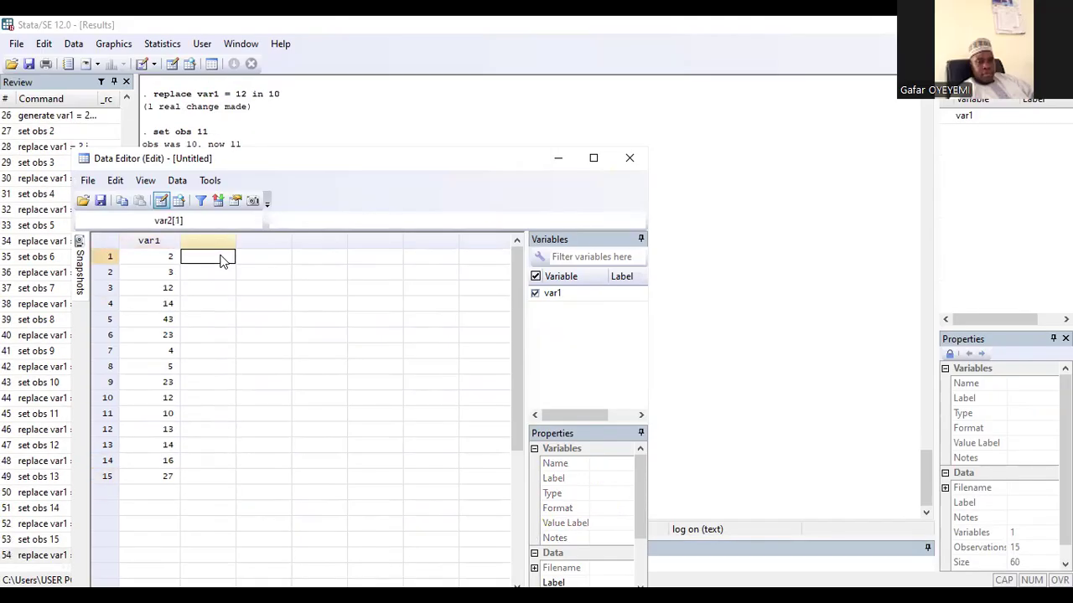
type("32")
key("Return")
type("30")
key("Return")
type("32")
key("Return")
type("43")
key("Return")
type("45")
key("Return")
type("46")
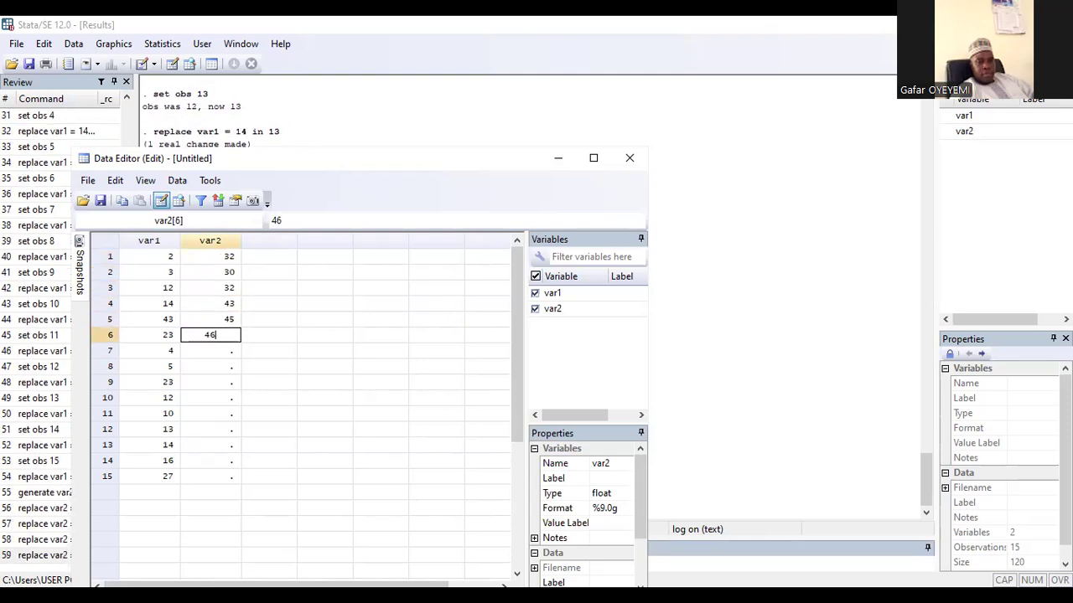
key("Return")
type("27")
key("Return")
type("34")
key("Return")
type("21")
key("Return")
- Change row 9 of var2 to 35, fill rows 10 to 15 with 34, 56, 23, 21, 21, 23, and close the Data Editor
key("Up")
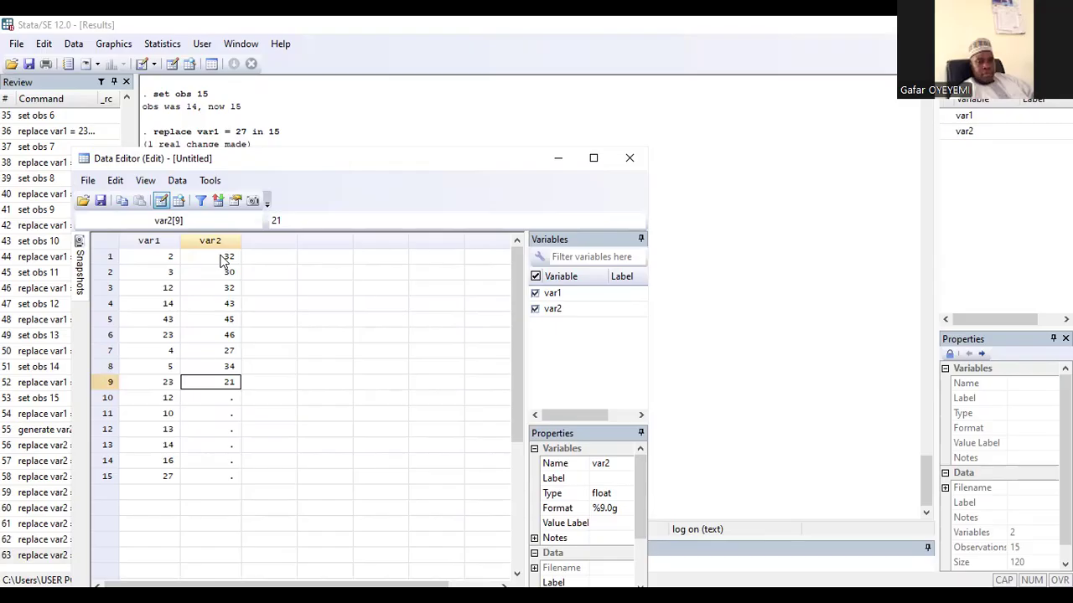
type("35")
key("Return")
type("34")
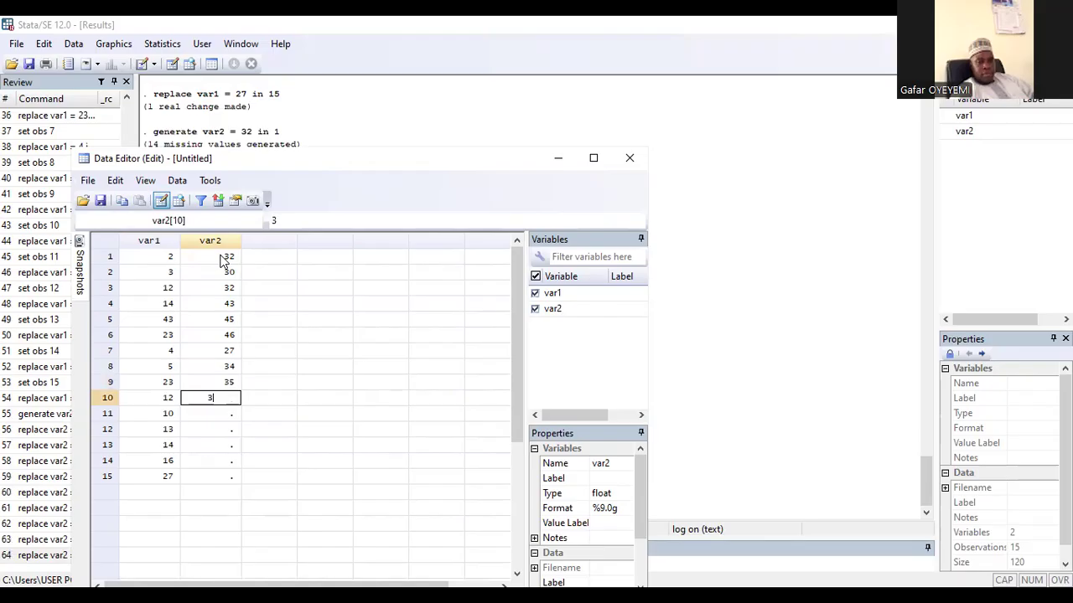
key("Return")
type("56")
key("Return")
type("23")
key("Return")
type("21")
key("Return")
type("21")
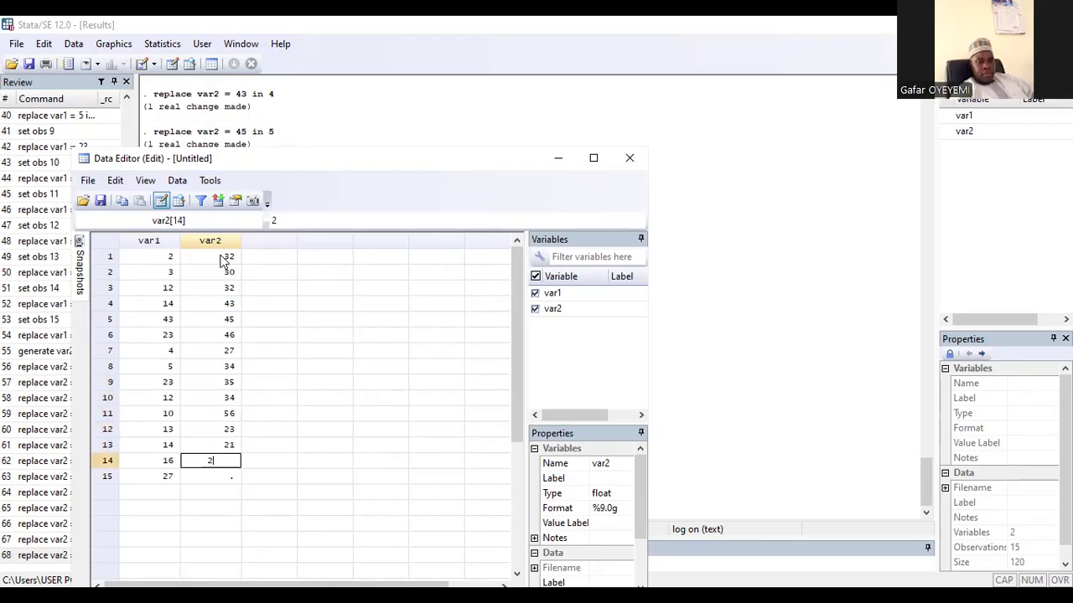
key("Return")
type("23")
key("Return")
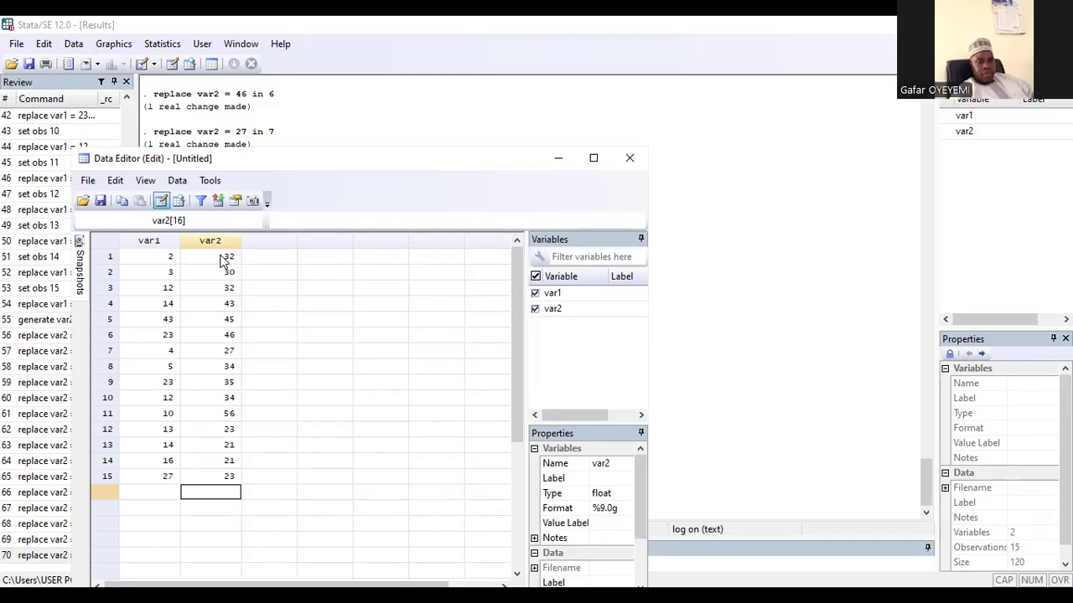
left_click(631, 160)
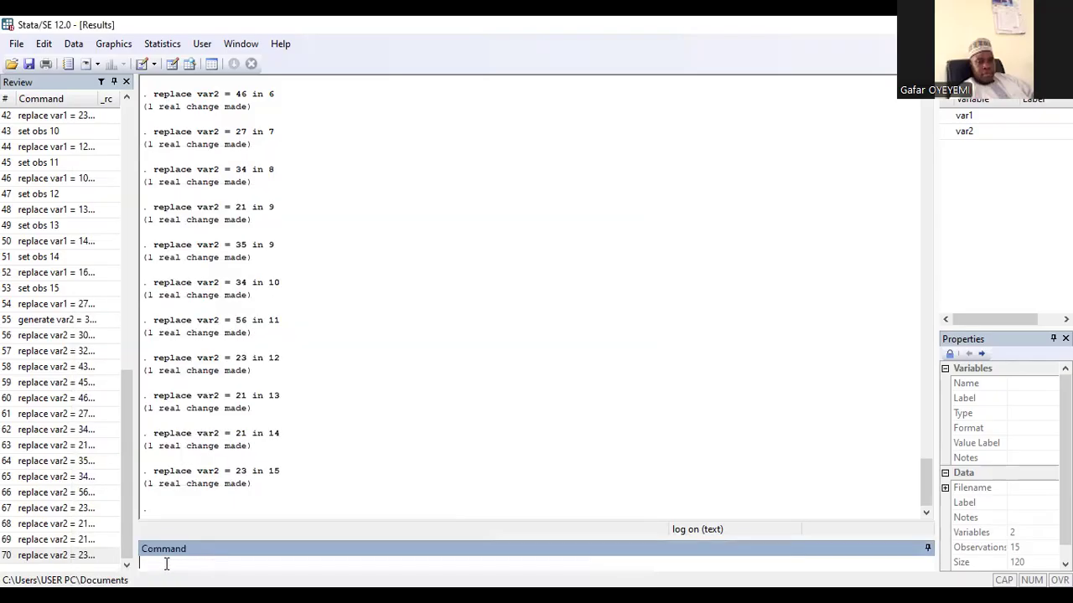
- Rename the variable var1 to x and check the column name in the Data Editor
type("ren var1")
type("x")
key("Return")
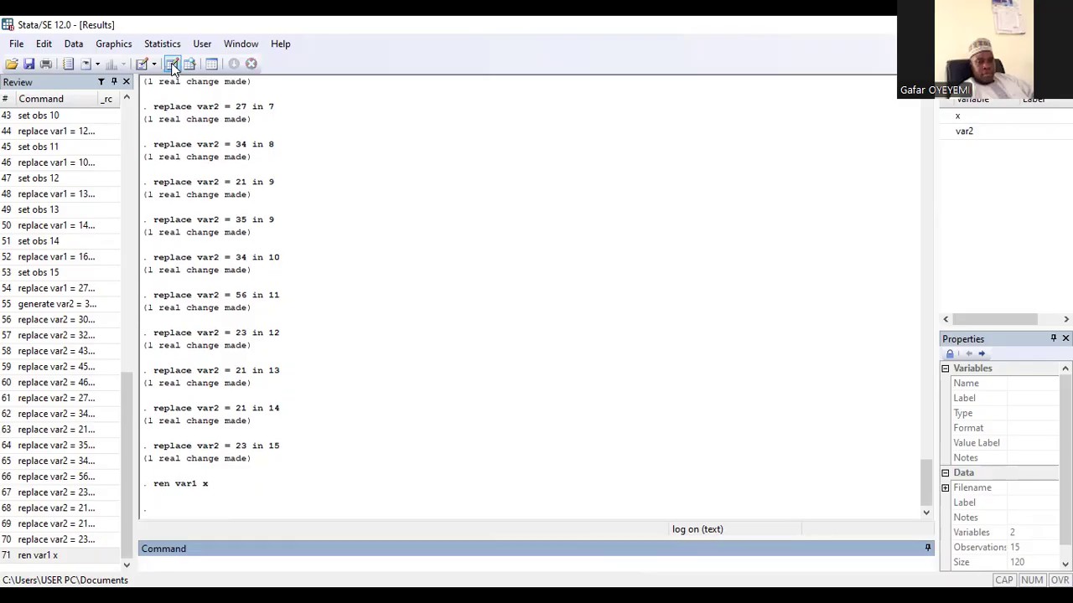
left_click(172, 64)
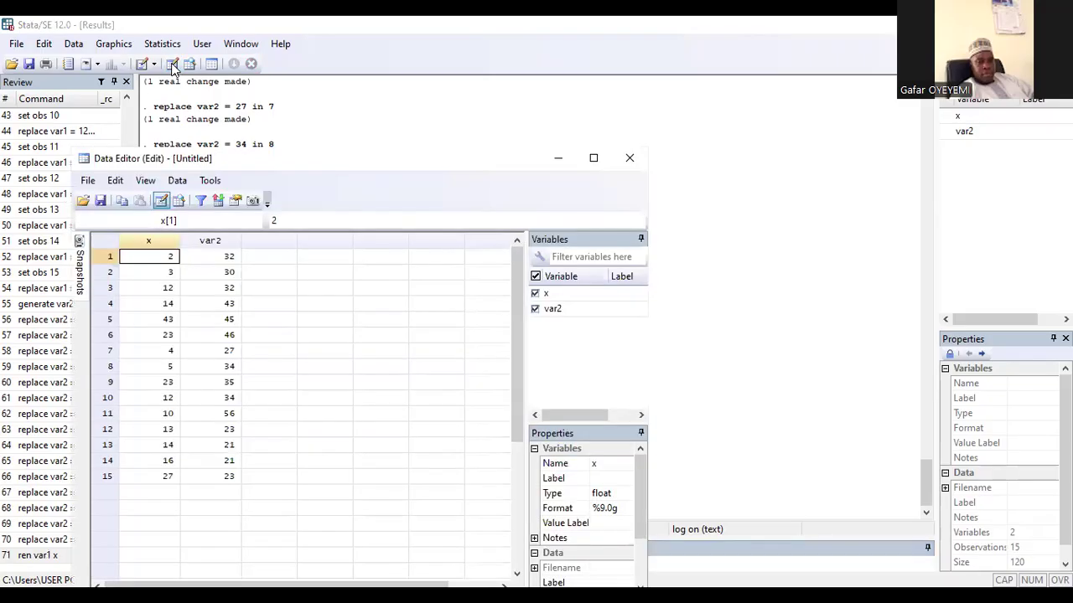
left_click(629, 158)
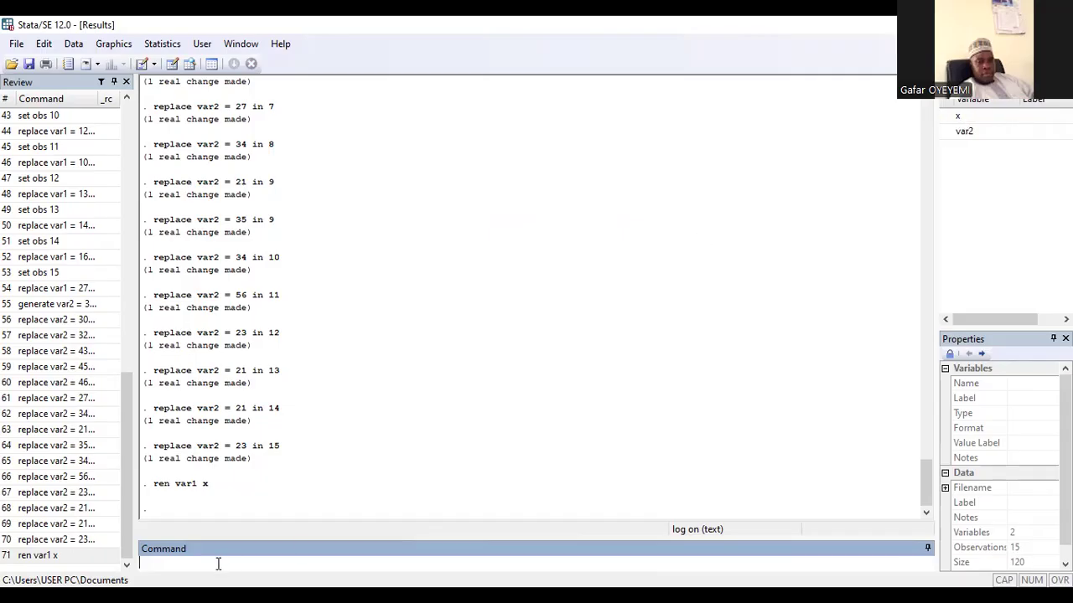
- Rename the variable var2 to y by reusing the previous rename command
left_click(55, 556)
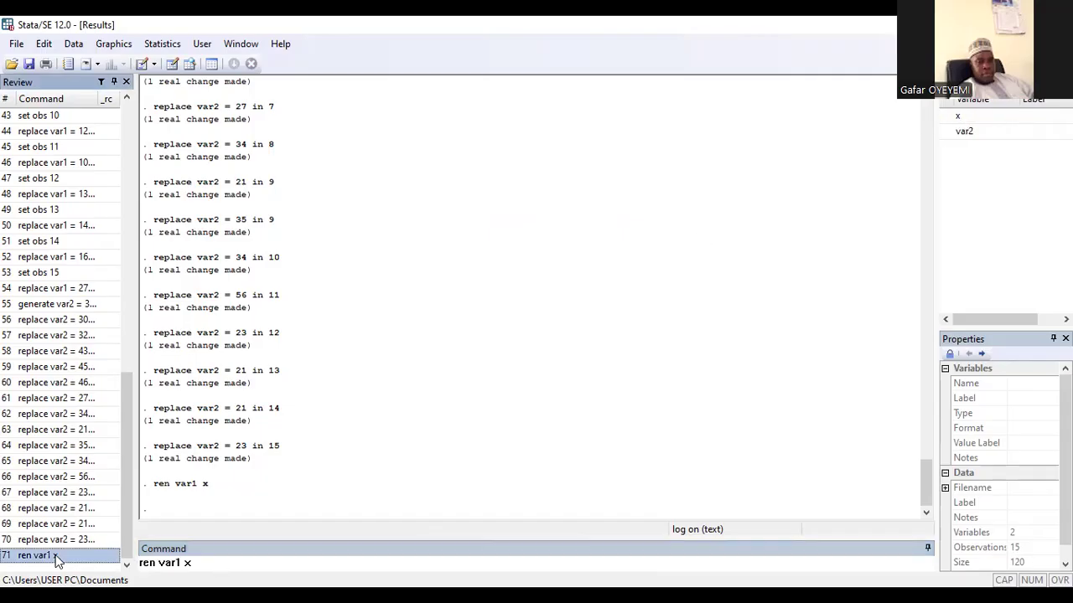
left_click(204, 563)
key("BackSpace")
key("BackSpace")
key("BackSpace")
type("2 y")
key("Return")
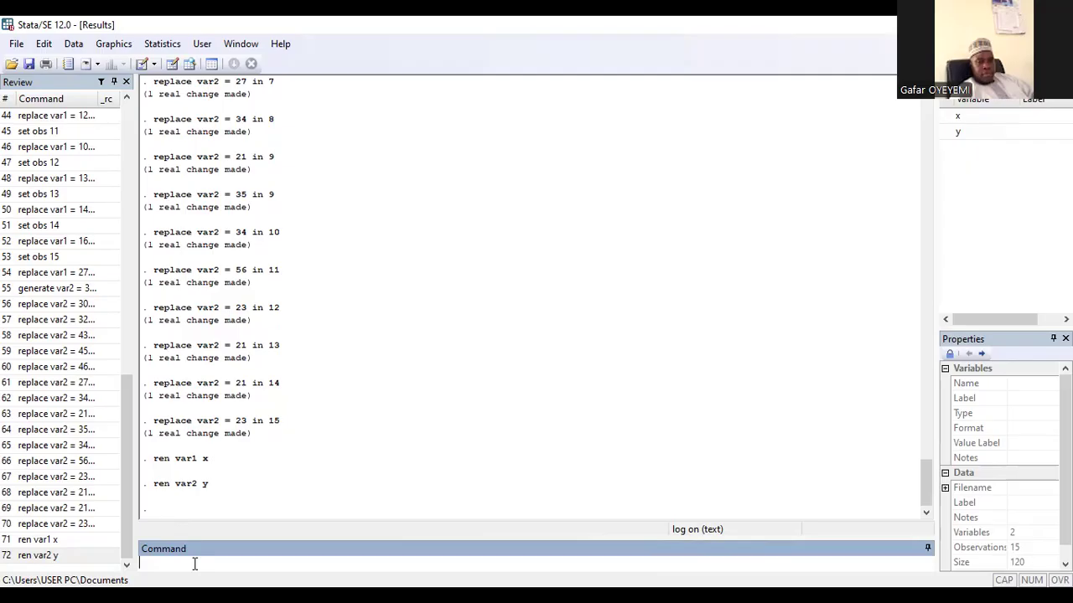
- Drop the variables x and y from the dataset and check the emptied grid in the Data Editor
type("drop _a")
key("BackSpace")
key("BackSpace")
key("BackSpace")
type("x y")
key("Return")
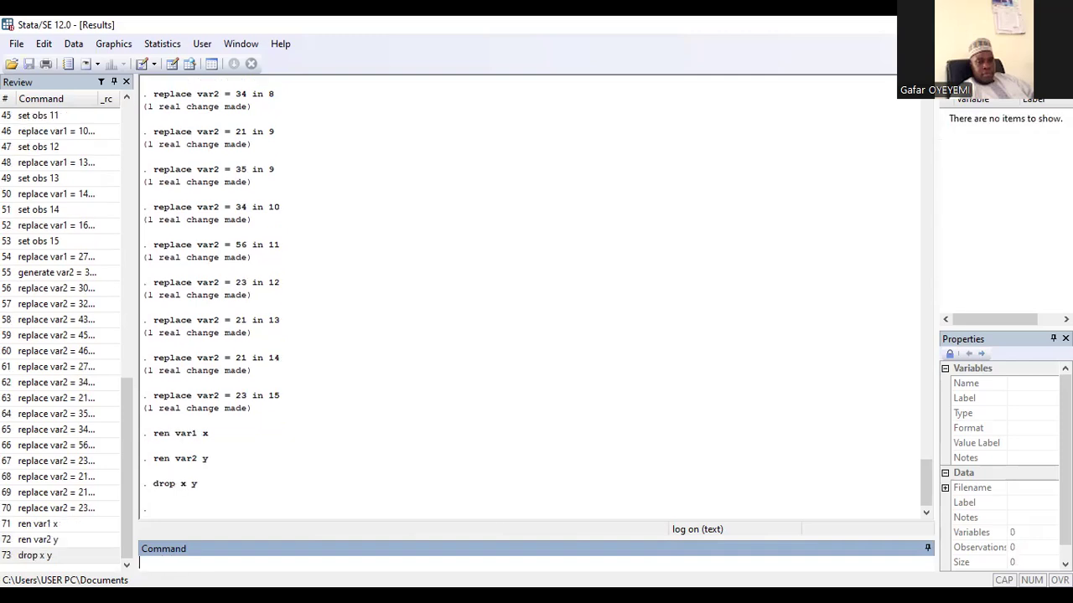
left_click(171, 64)
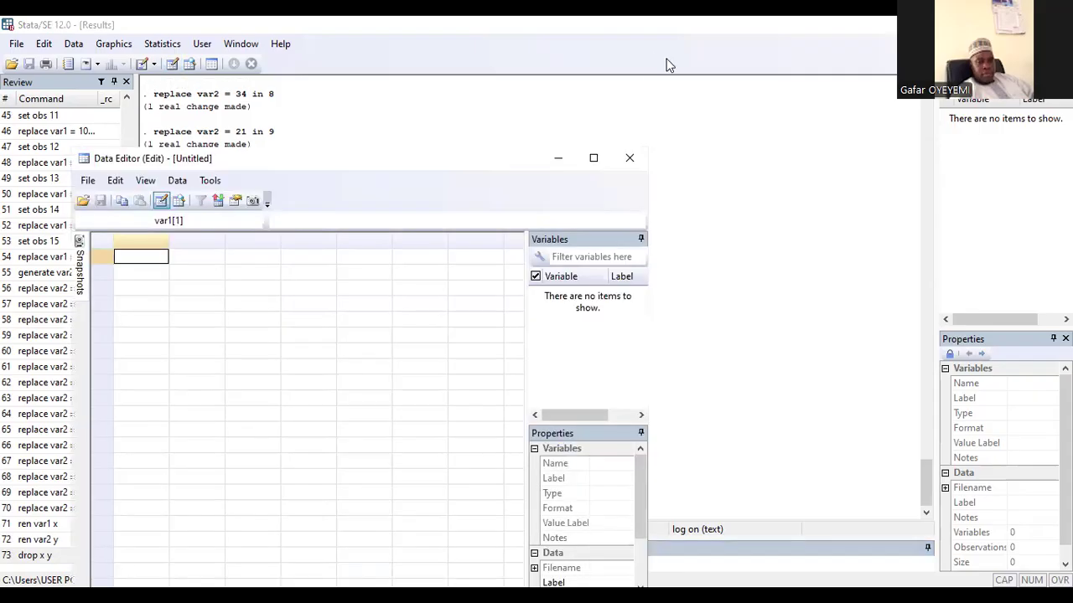
left_click(629, 159)
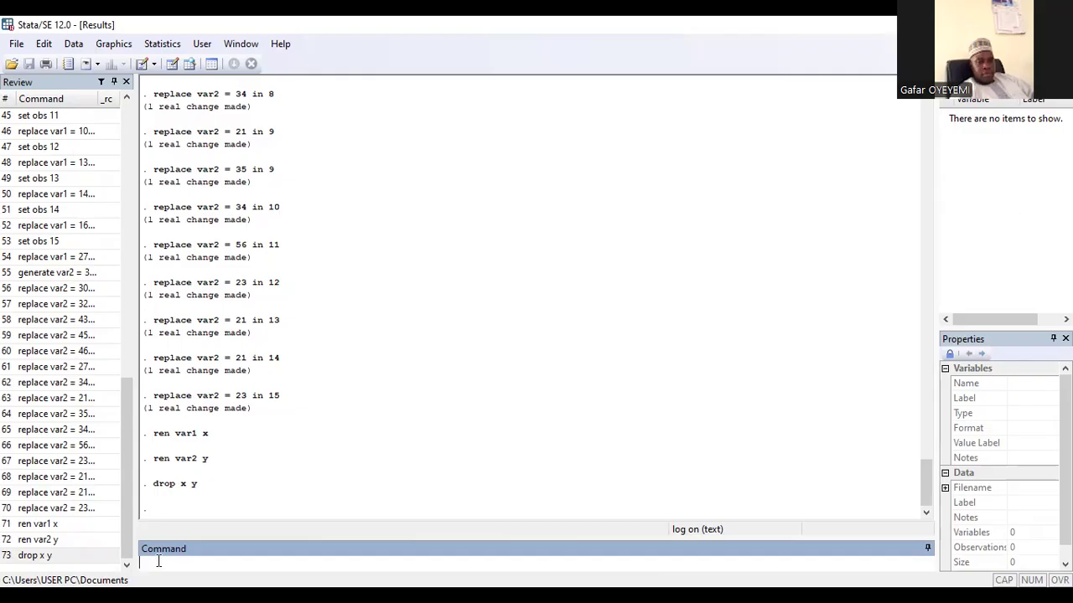
- Use the input command to create variables x and y with the rows 34 10, 25 12 and 45 20
type("input")
type("x")
type("y")
key("Return")
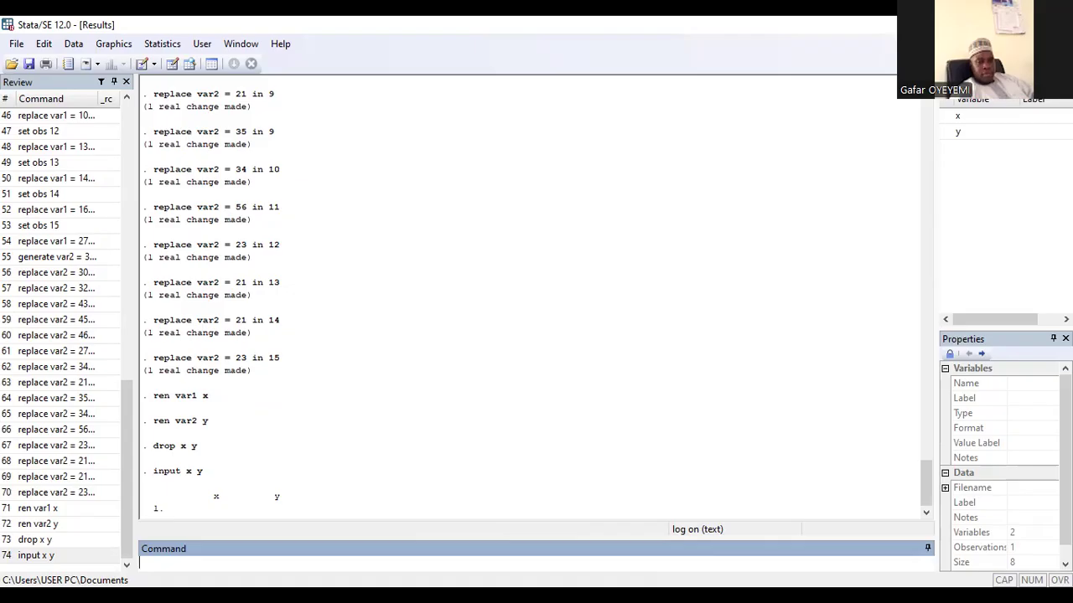
type("34 10")
key("Return")
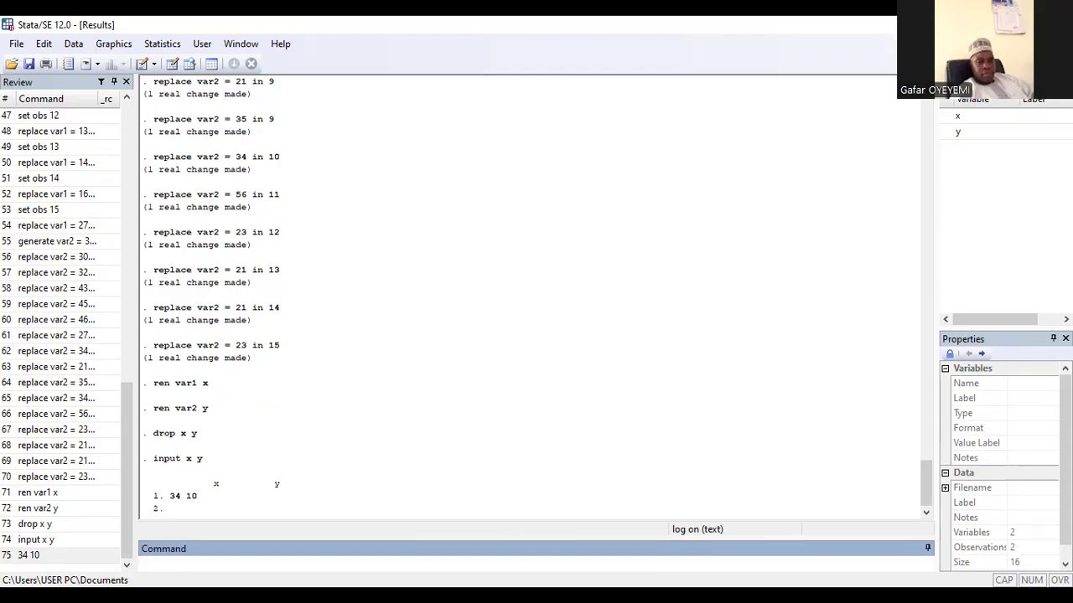
type("25 12")
key("Return")
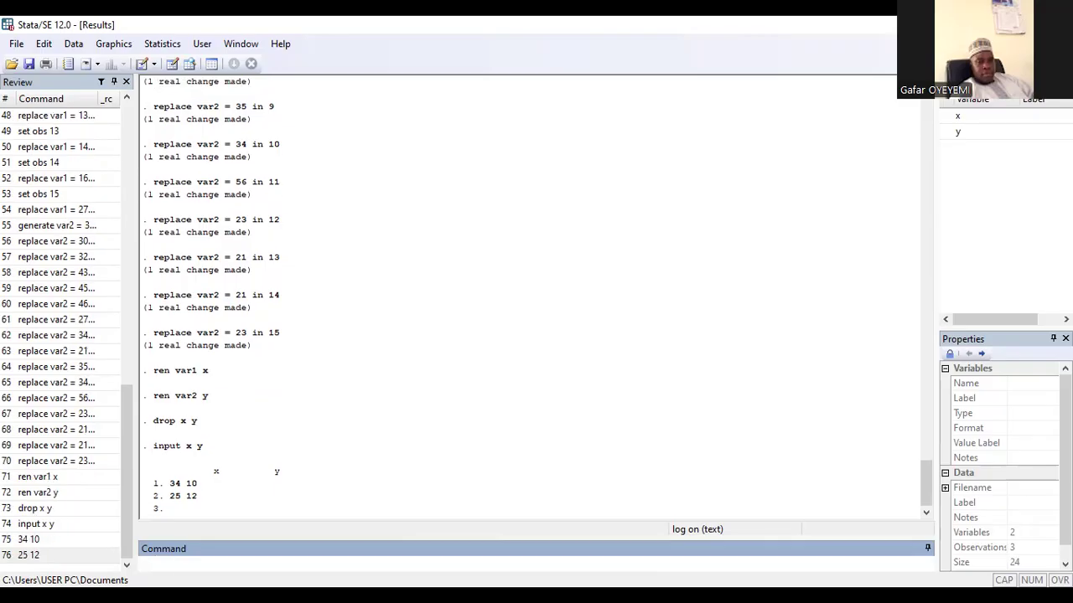
type("45 20")
key("Return")
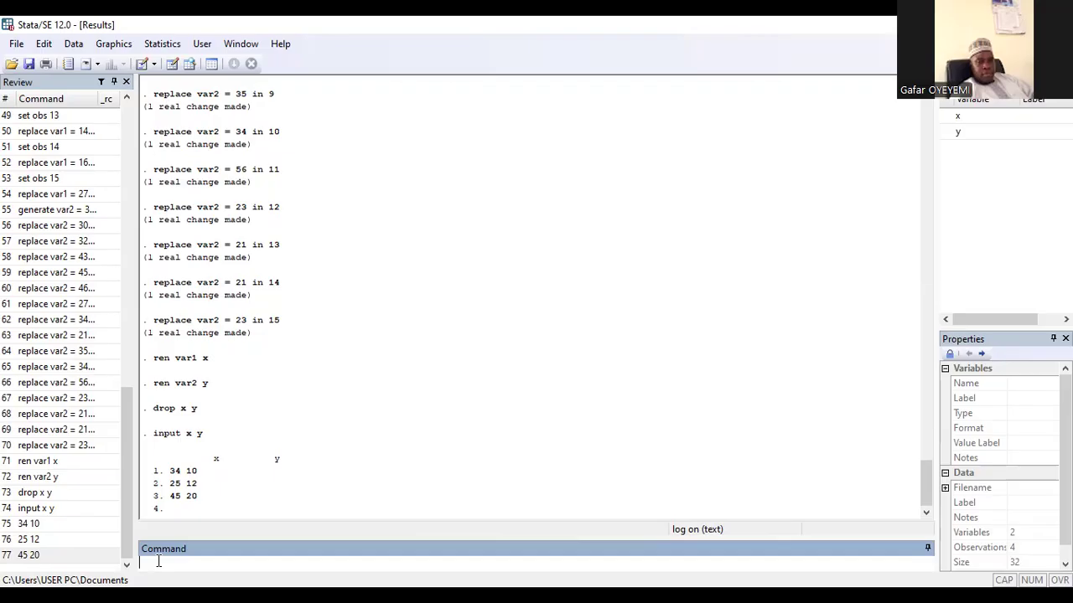
- Finish the command-line data entry with end and check the x and y values in the Data Editor
type("end")
key("Return")
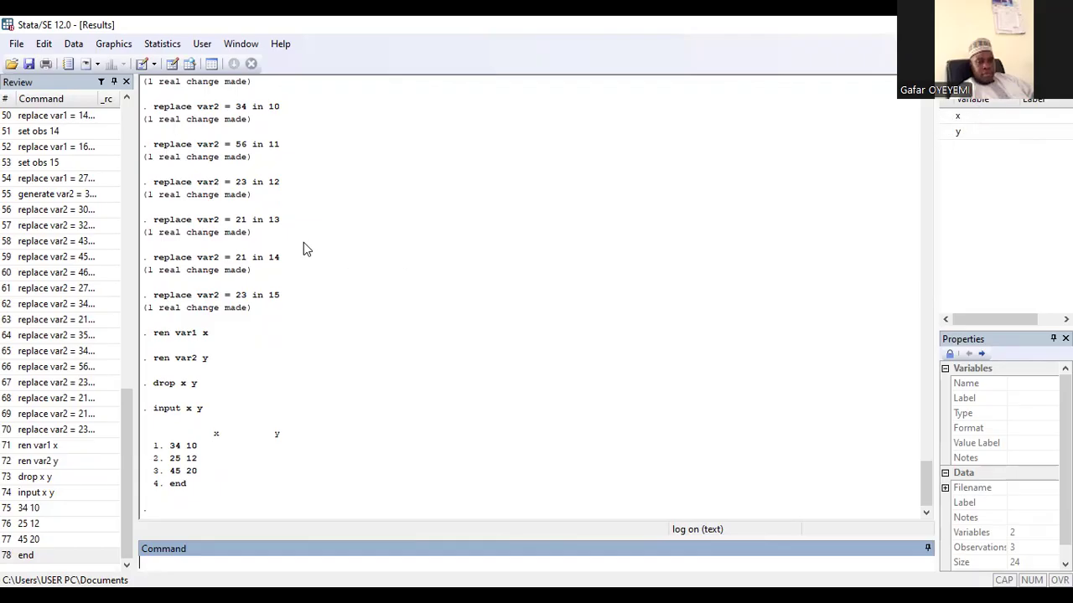
left_click(171, 66)
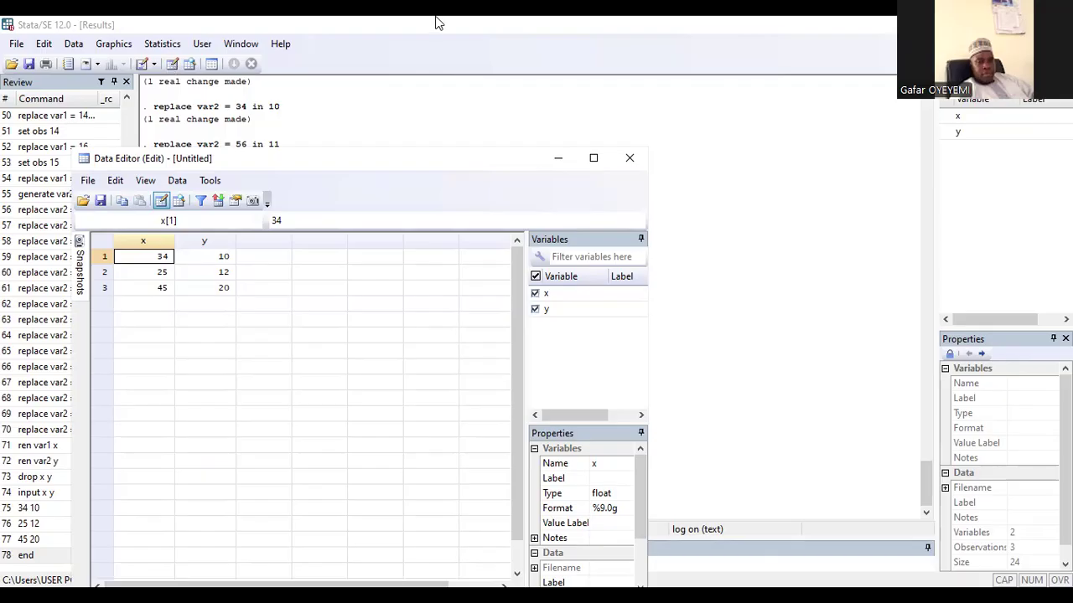
left_click(629, 161)
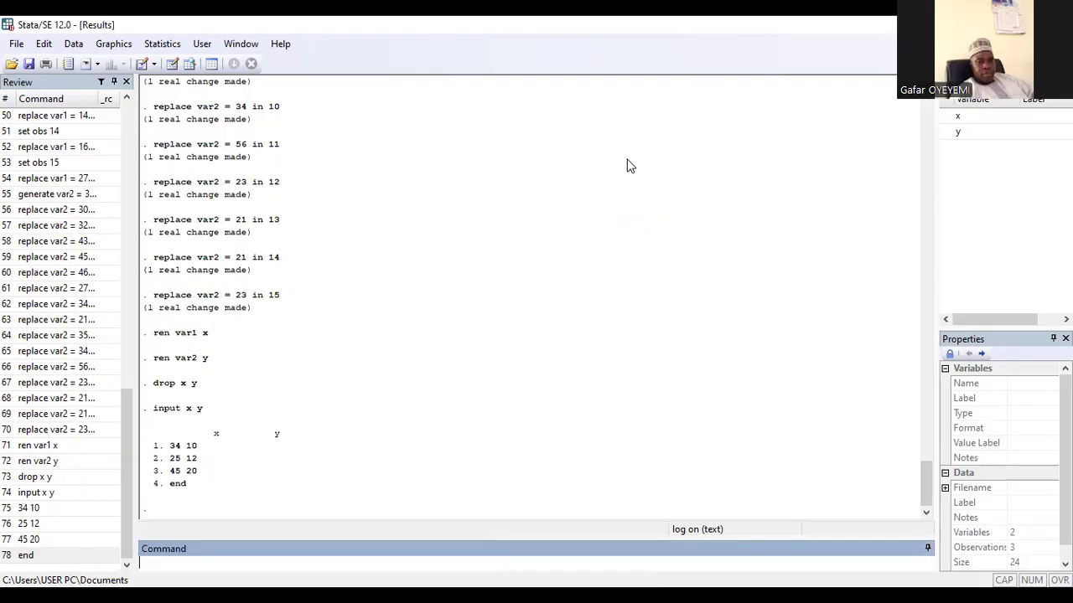